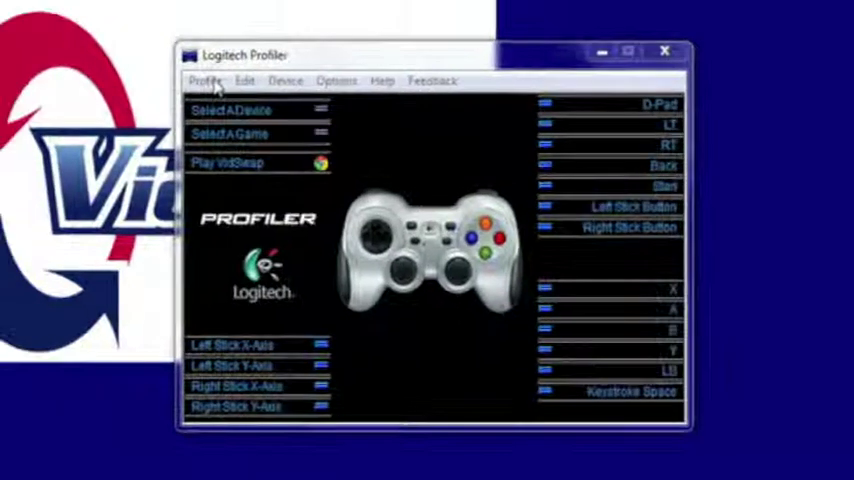
- Start a new game profile from the profile options, then close its properties without saving
click(205, 81)
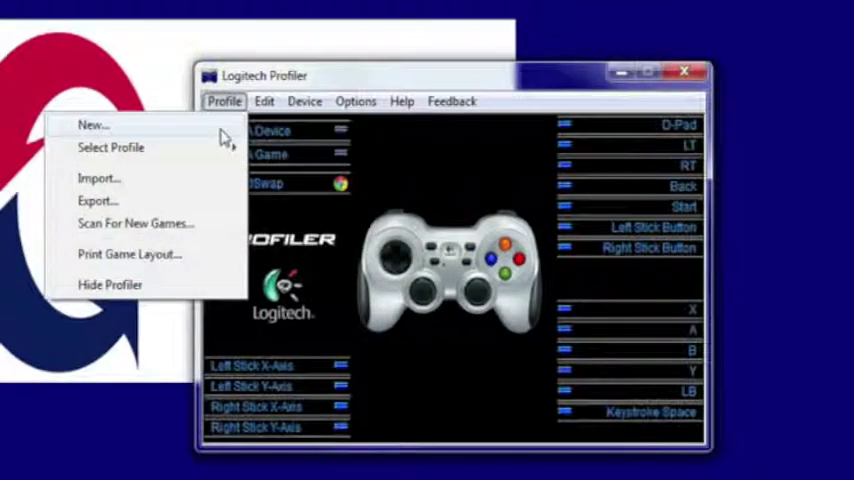
click(205, 118)
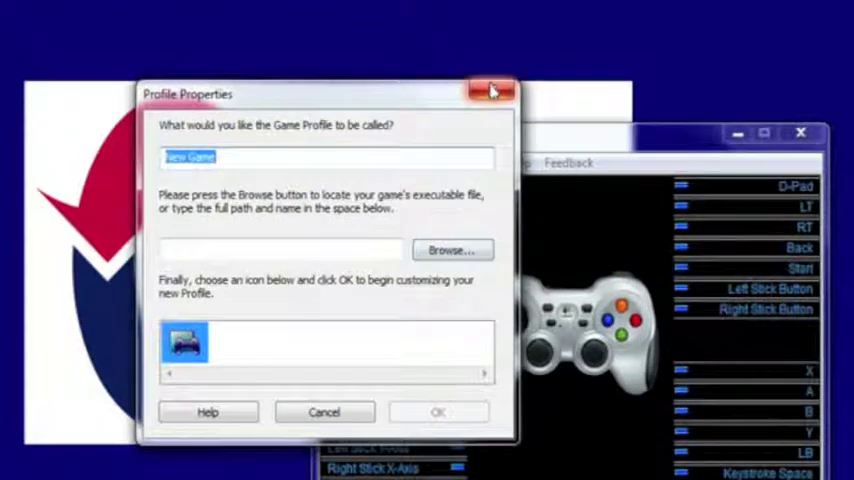
click(493, 92)
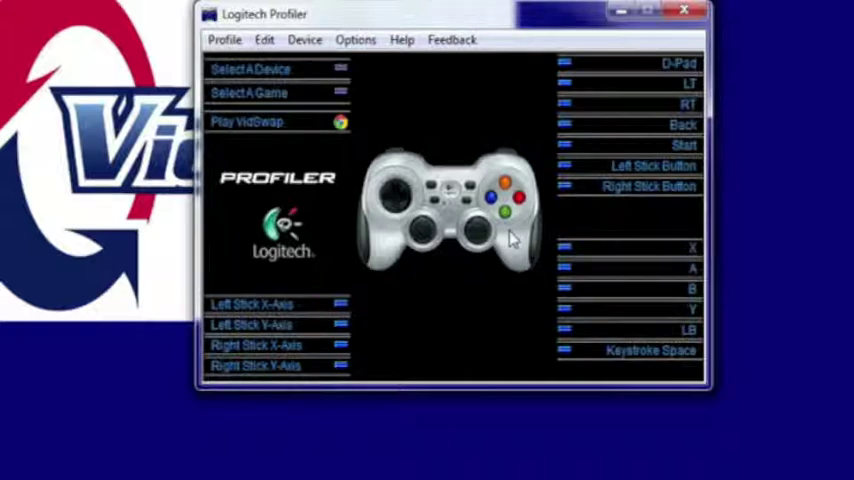
- Record a Right arrow keystroke for the A button and confirm it as Keystroke Right
click(573, 270)
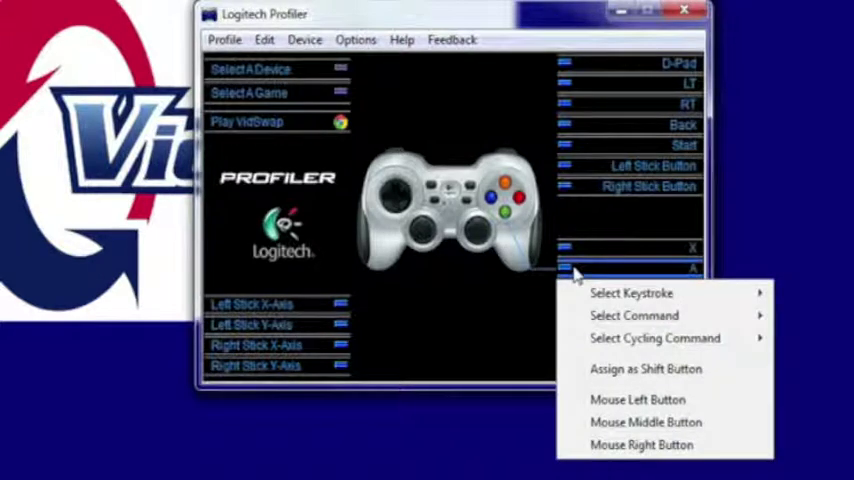
mouse_move(631, 293)
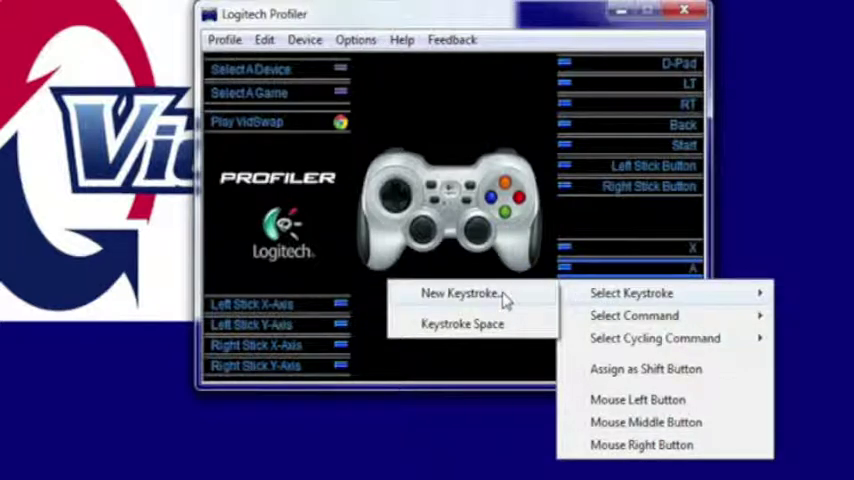
click(505, 297)
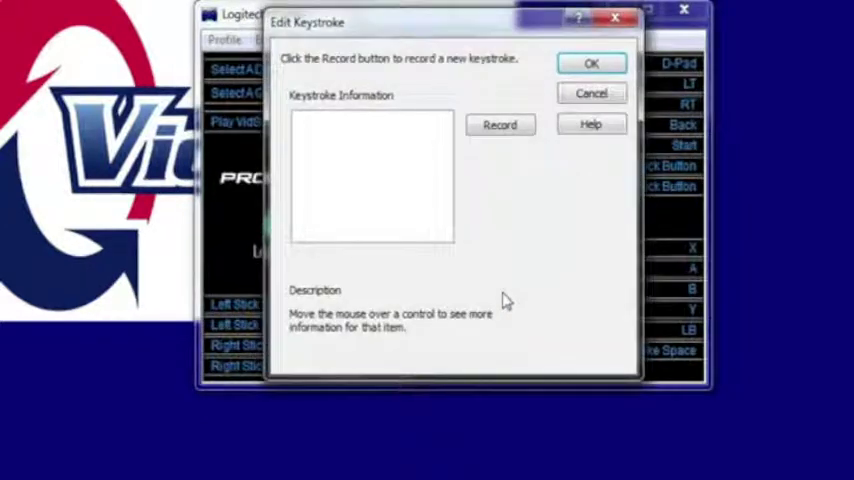
click(500, 125)
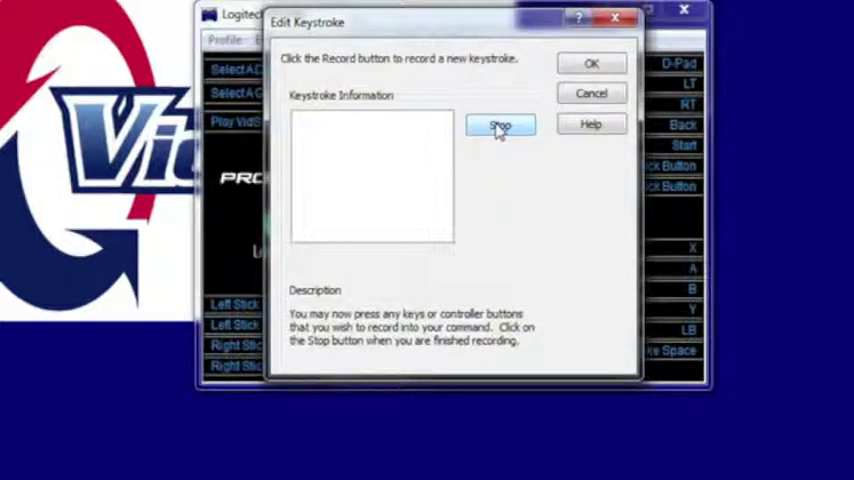
key(Right)
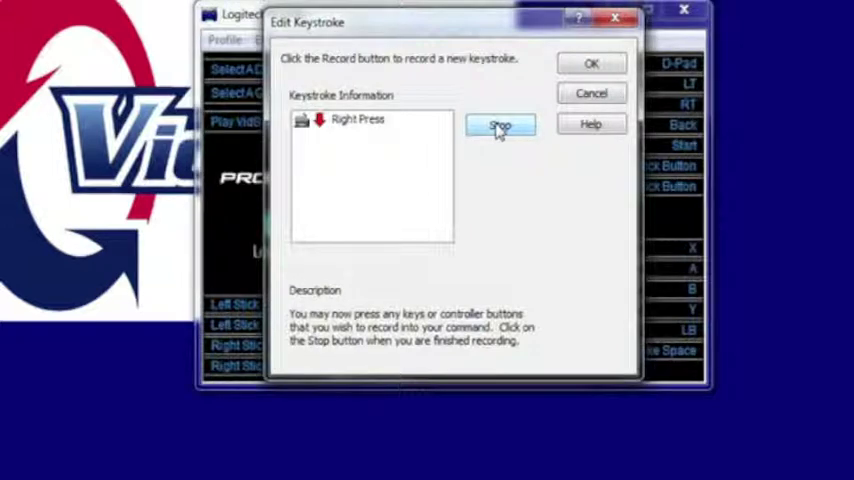
click(500, 126)
click(591, 64)
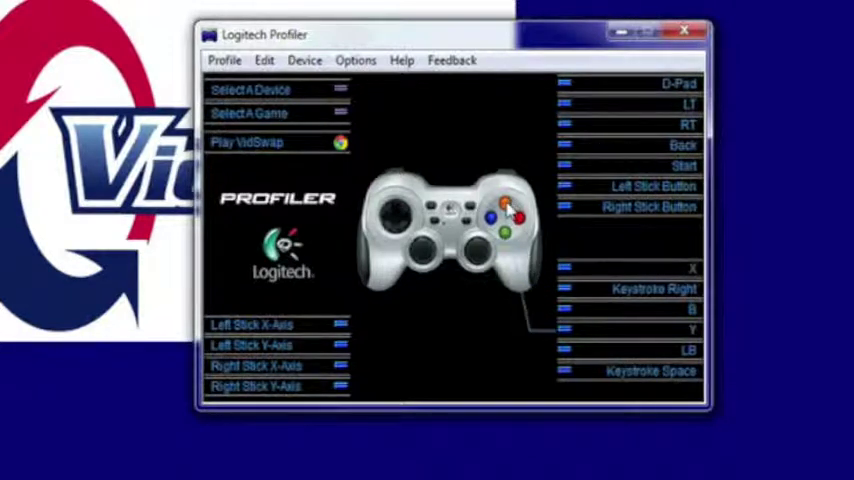
- Record a new Left arrow keystroke for the Y button, listed as Keystroke Left
right_click(580, 330)
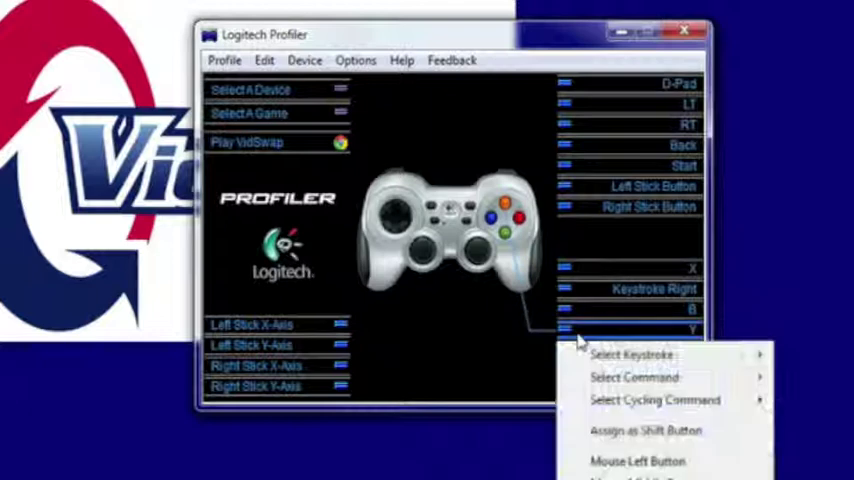
mouse_move(632, 354)
click(470, 355)
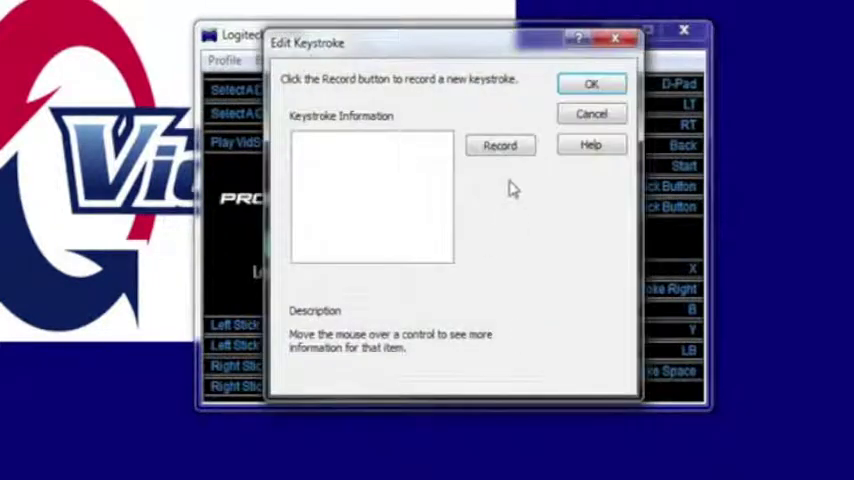
click(500, 146)
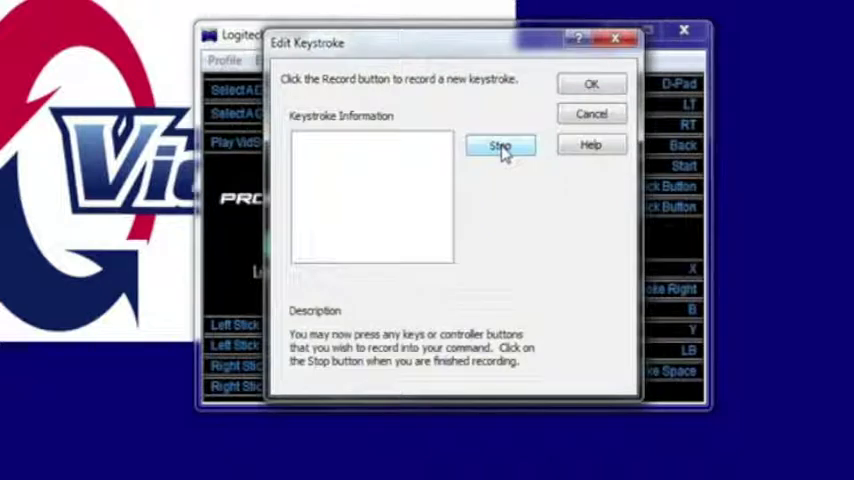
click(503, 149)
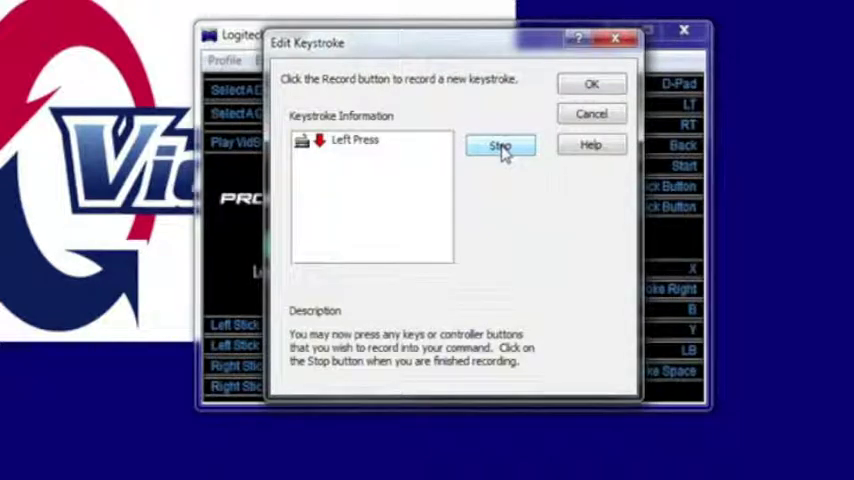
click(503, 149)
click(591, 84)
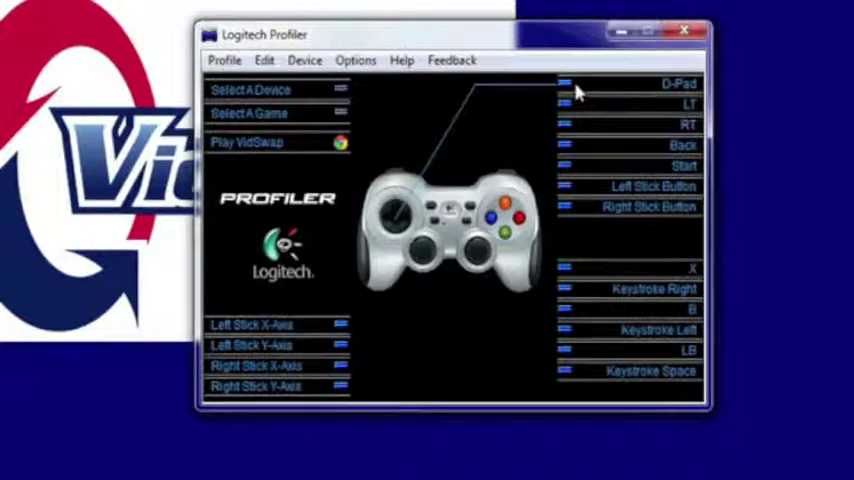